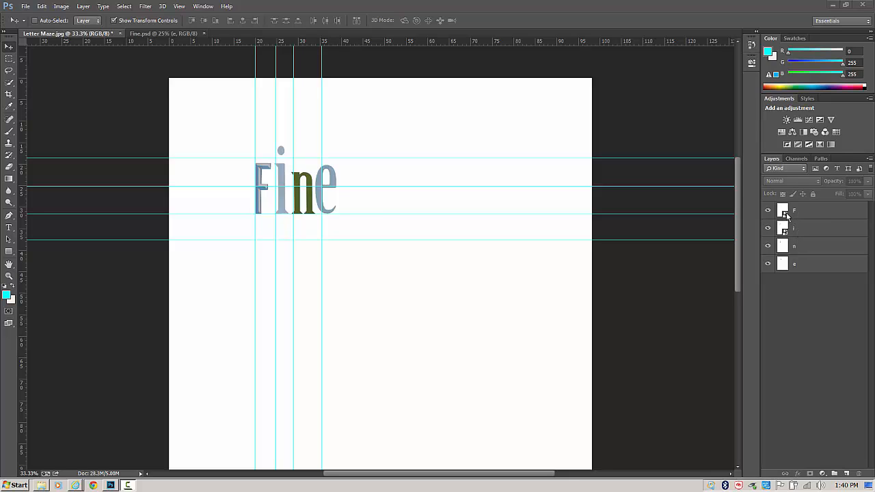
Convert the n and e letter layers to smart objects.
click(796, 246)
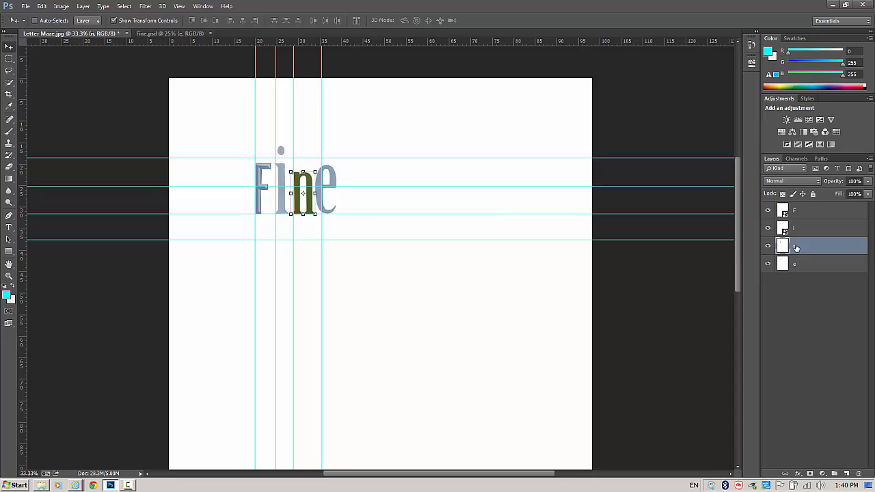
right_click(796, 247)
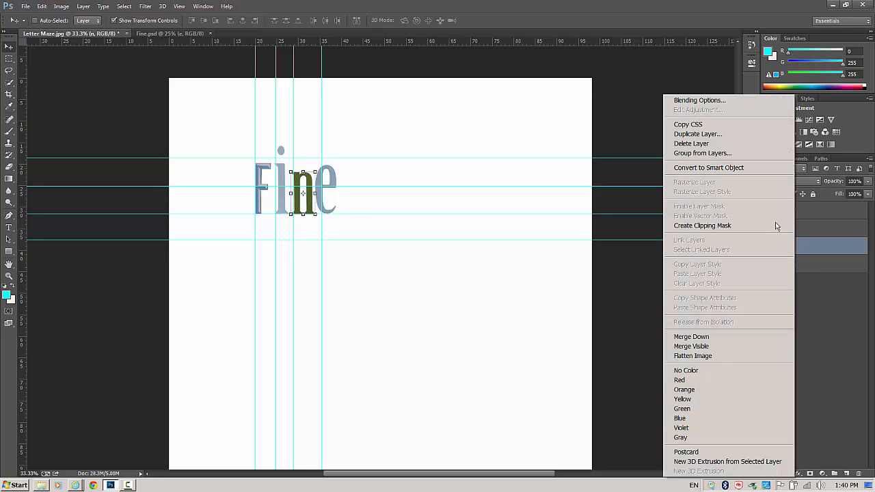
click(745, 169)
right_click(793, 264)
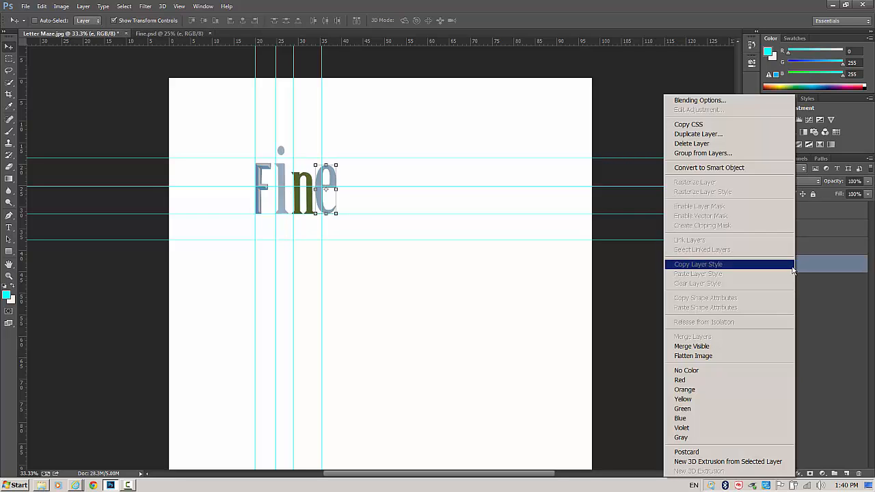
click(802, 267)
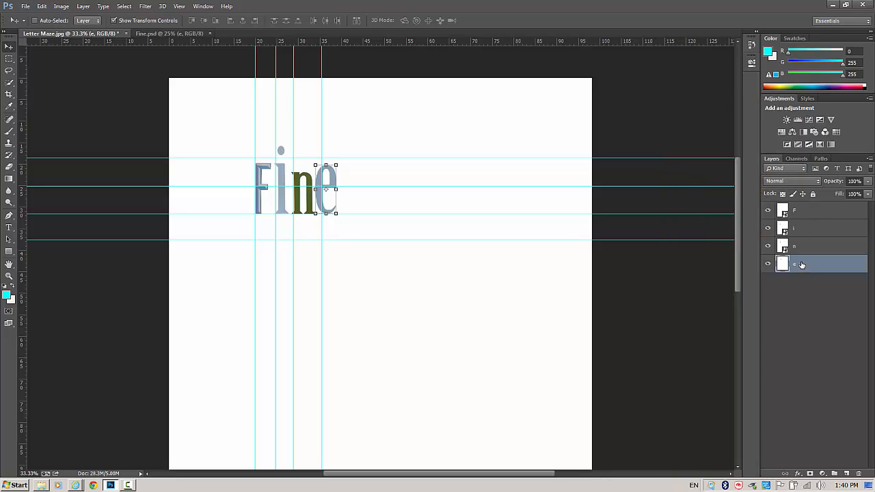
right_click(802, 265)
click(750, 169)
click(797, 212)
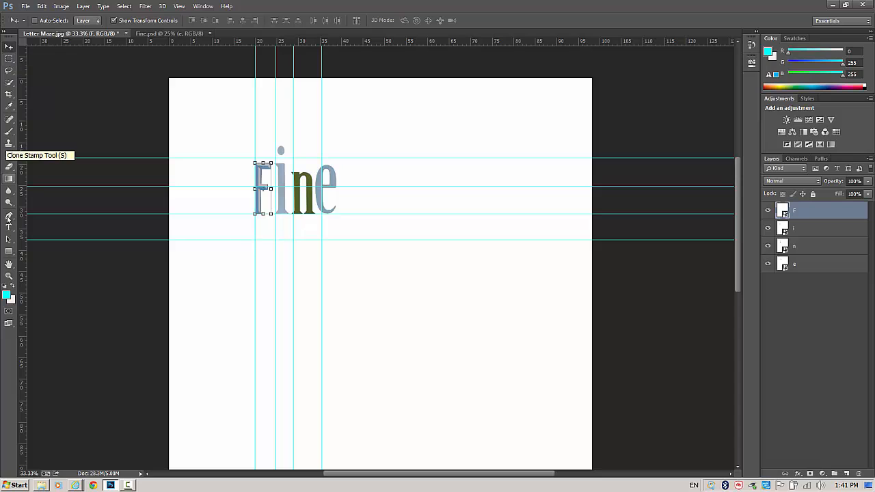
Scale the F up to about 109% so its top meets the upper guide.
click(9, 277)
click(266, 186)
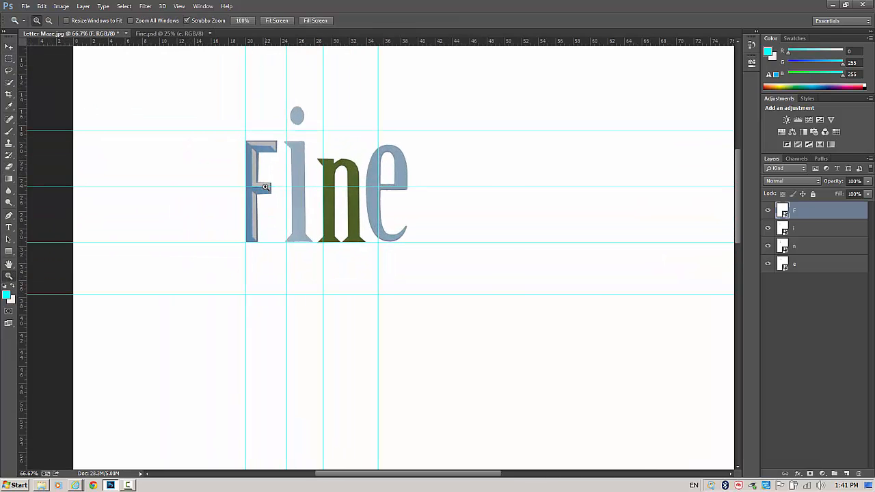
click(265, 186)
click(9, 48)
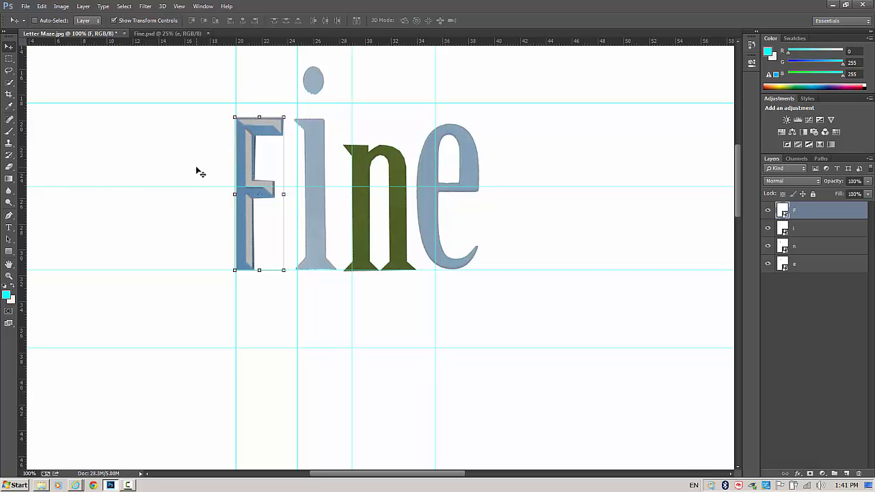
click(232, 117)
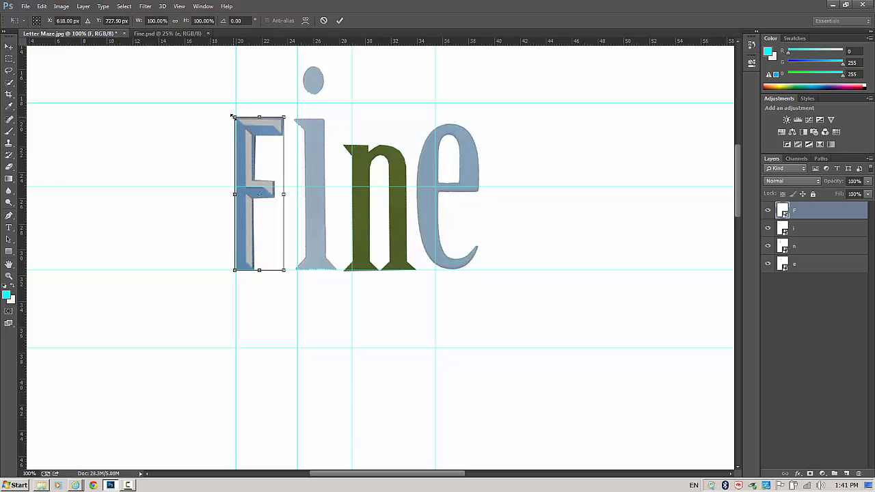
drag(233, 116, 219, 104)
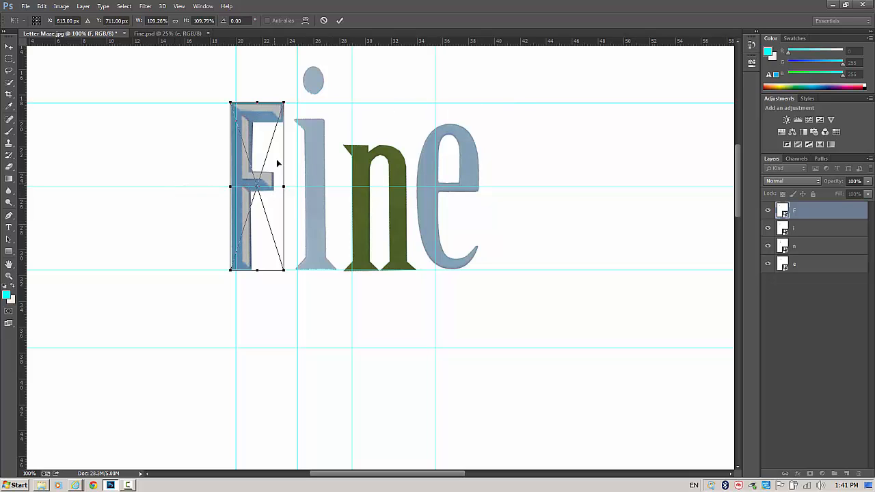
click(340, 22)
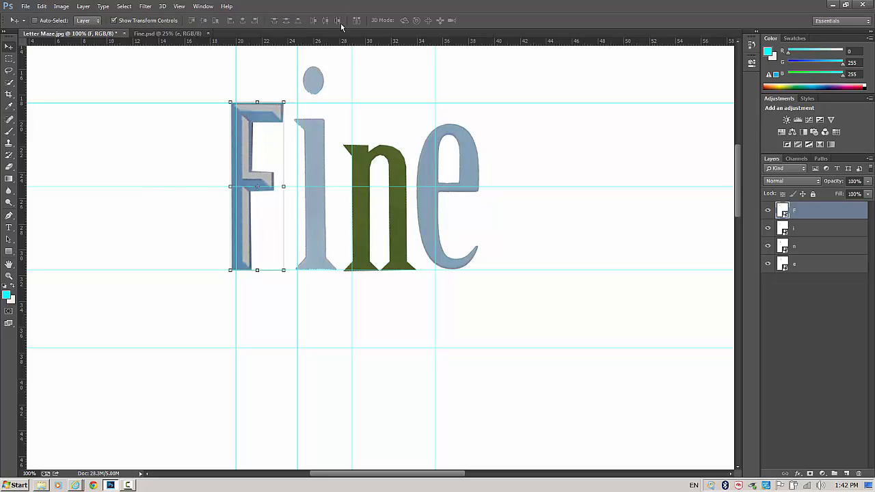
Raise the middle guide slightly and shrink the i to about 65% on the baseline.
click(797, 230)
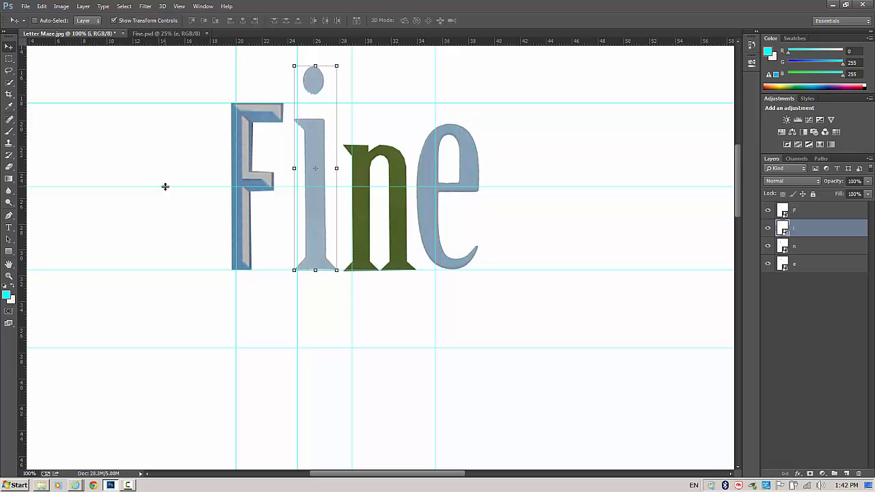
drag(165, 187, 165, 172)
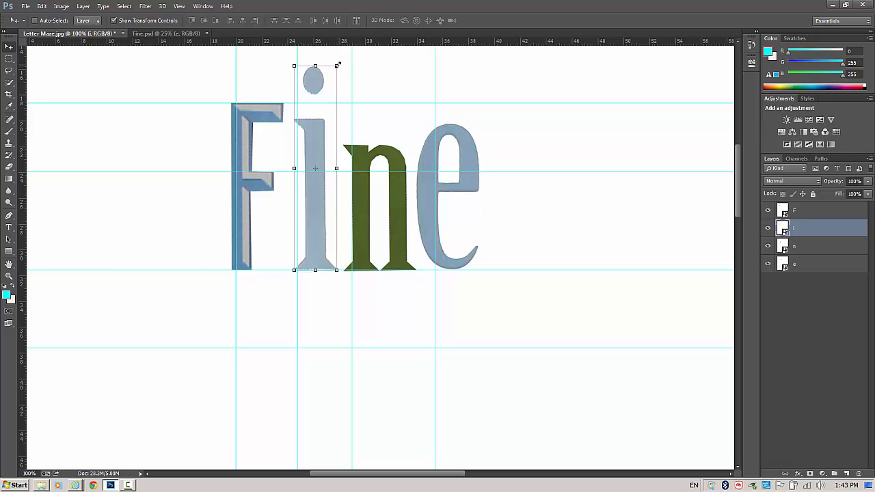
drag(337, 65, 296, 131)
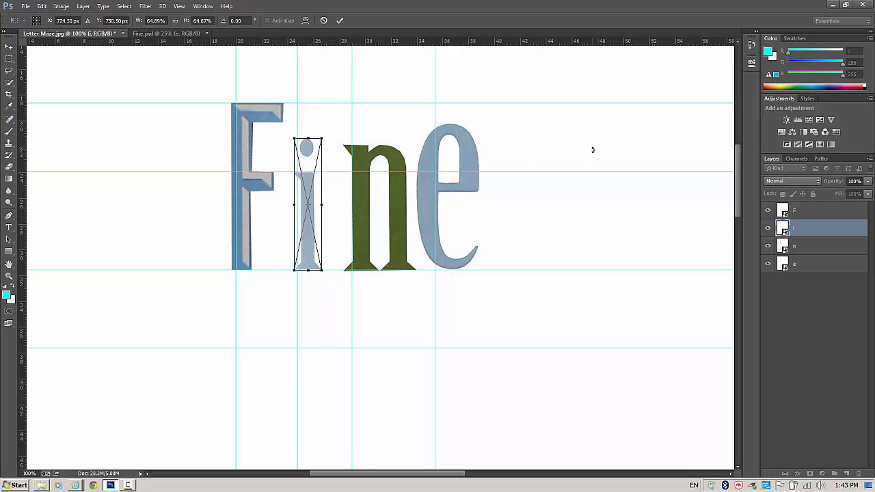
key(Return)
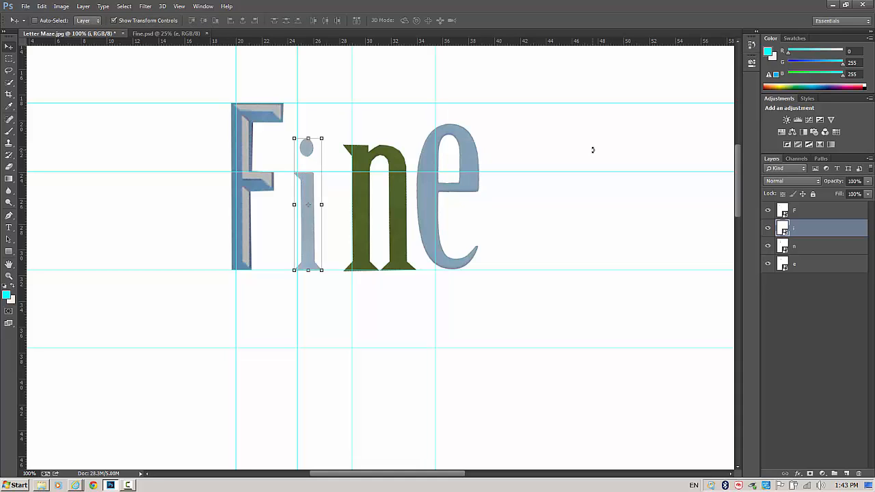
click(812, 248)
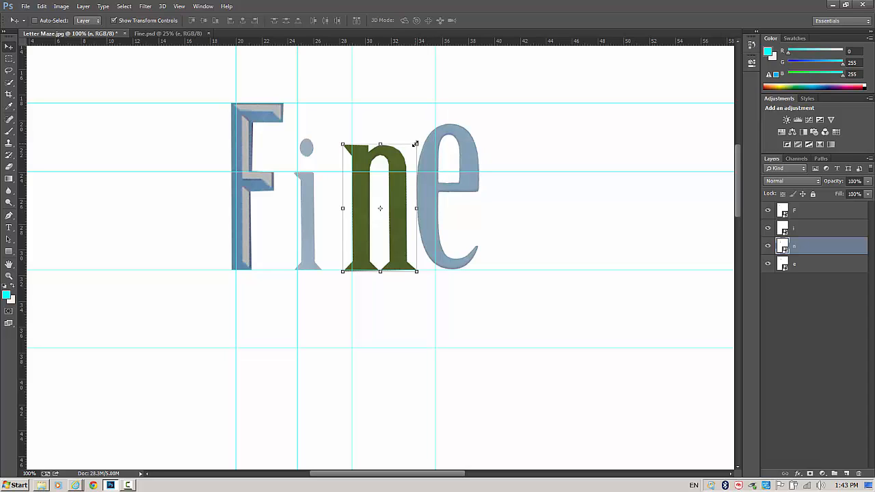
Scale the n down to about 79% and the e to about 66% to meet the guide.
drag(416, 143, 394, 168)
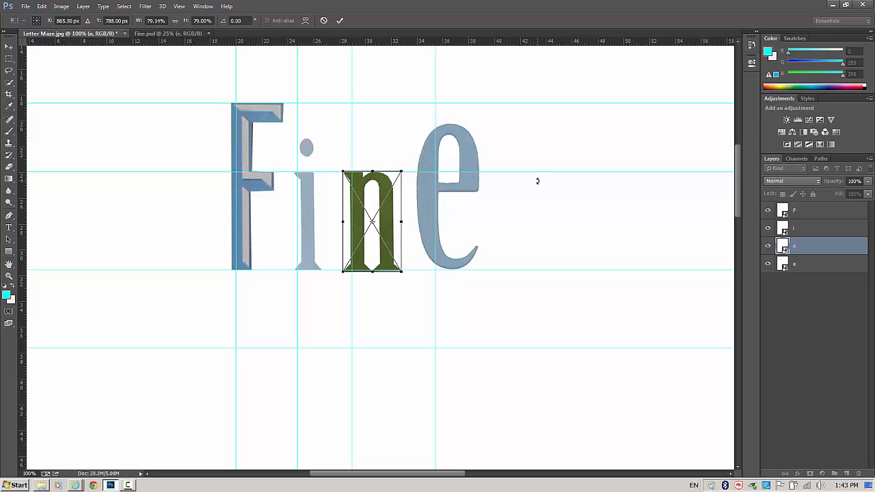
key(Return)
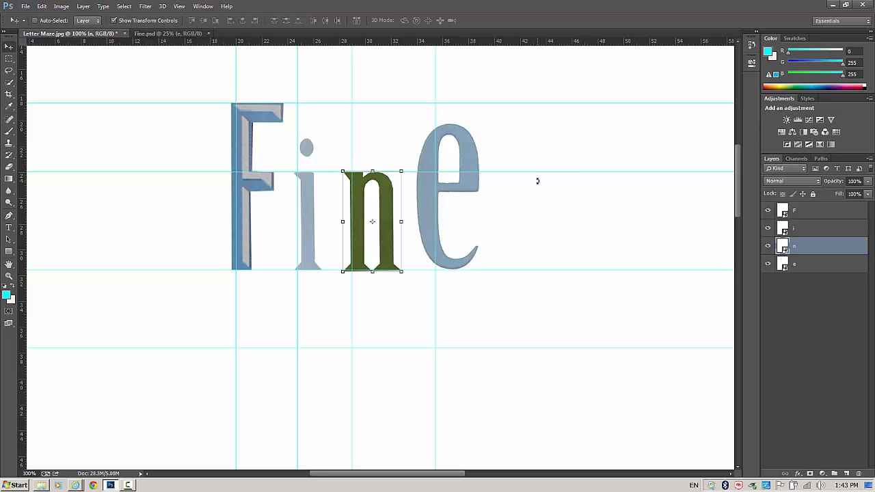
click(826, 265)
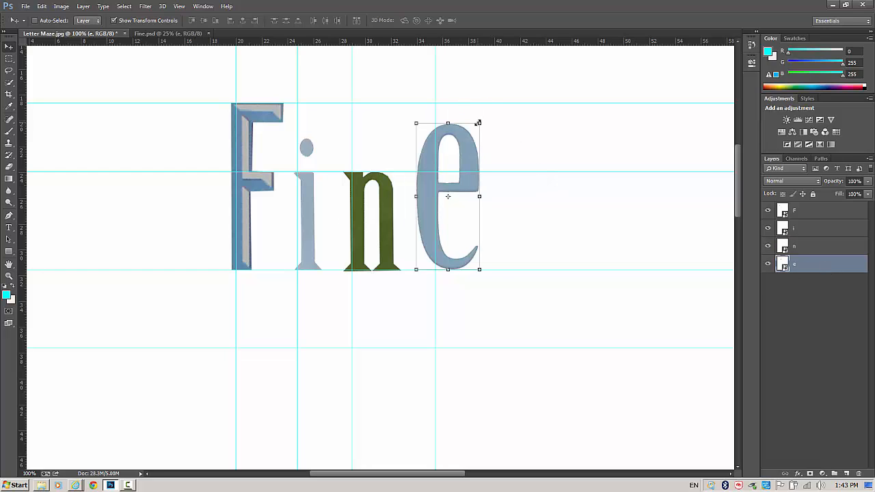
drag(478, 123, 455, 168)
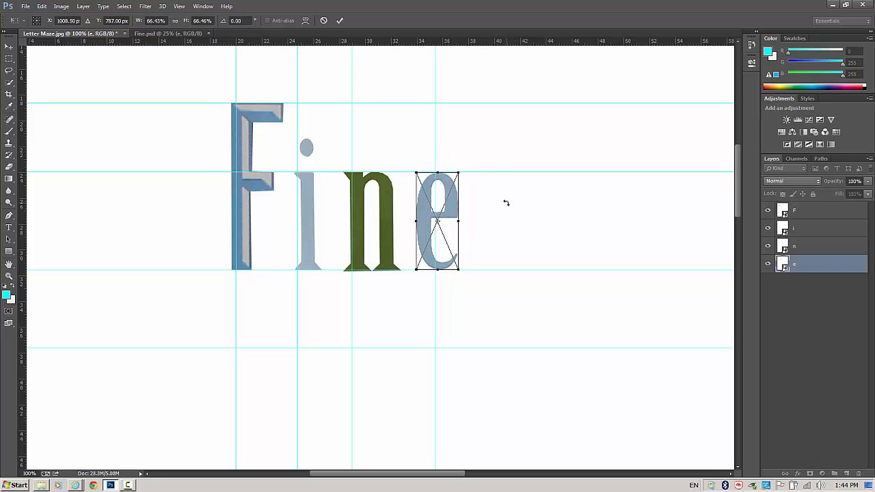
key(Return)
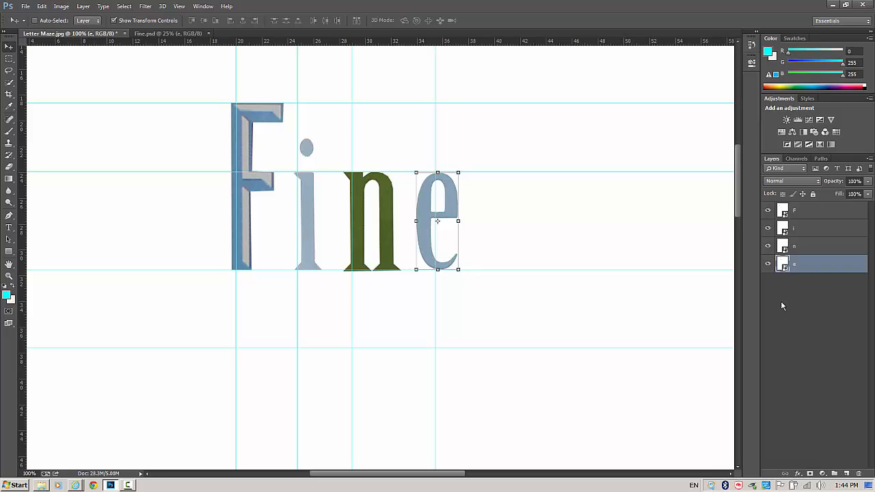
Nudge the e two pixels left and the i two pixels right toward the n.
key(Left)
key(Left)
key(Left)
key(Left)
key(Left)
key(Left)
key(Left)
key(Left)
key(Left)
key(Left)
key(Left)
key(Left)
key(Left)
key(Left)
key(Left)
key(Left)
key(Left)
key(Left)
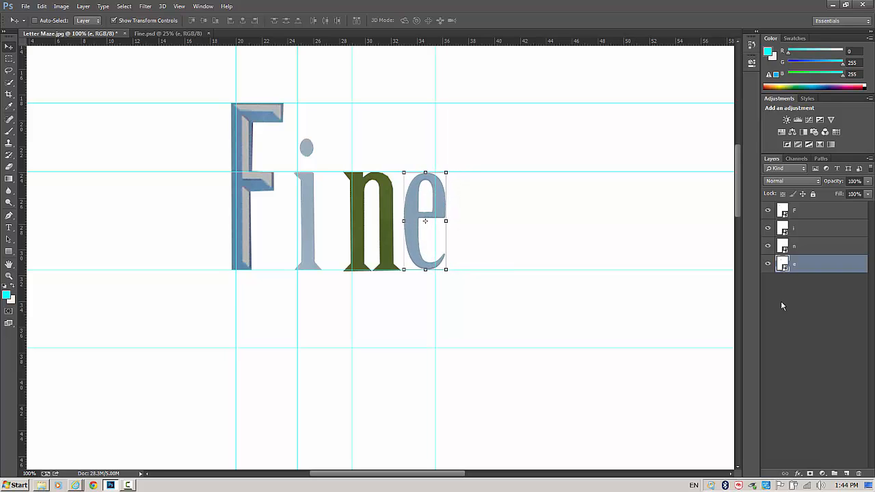
key(Left)
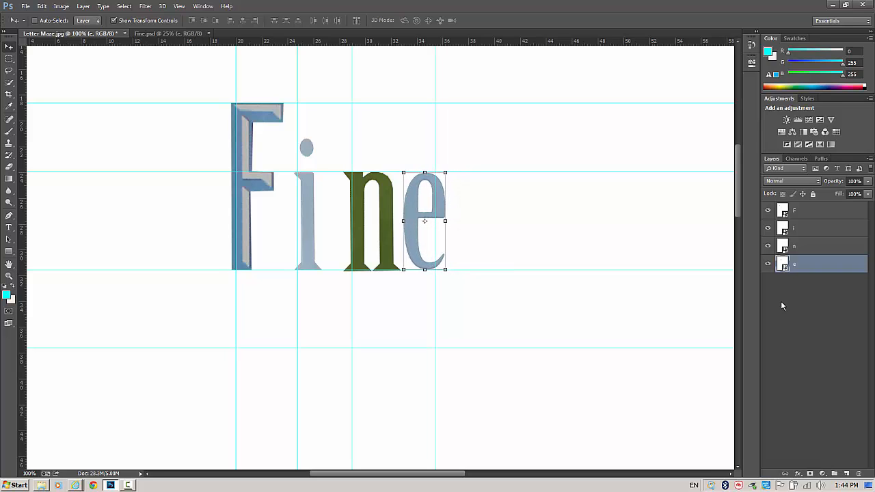
click(807, 231)
key(Right)
key(Right)
key(Right)
key(Right)
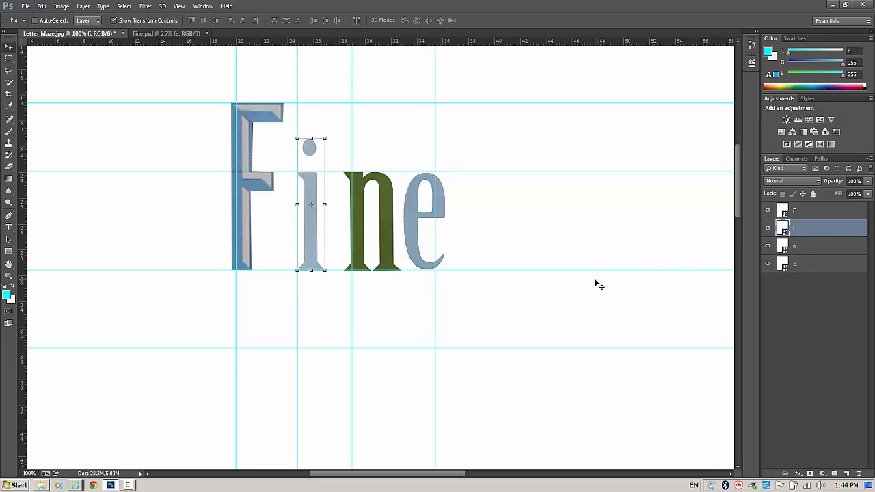
key(Right)
key(Right)
key(Right)
key(Right)
key(Right)
key(Right)
key(Right)
key(Right)
key(Right)
key(Right)
key(Right)
key(Right)
key(Right)
key(Right)
key(Right)
key(Right)
key(Right)
key(Right)
key(Right)
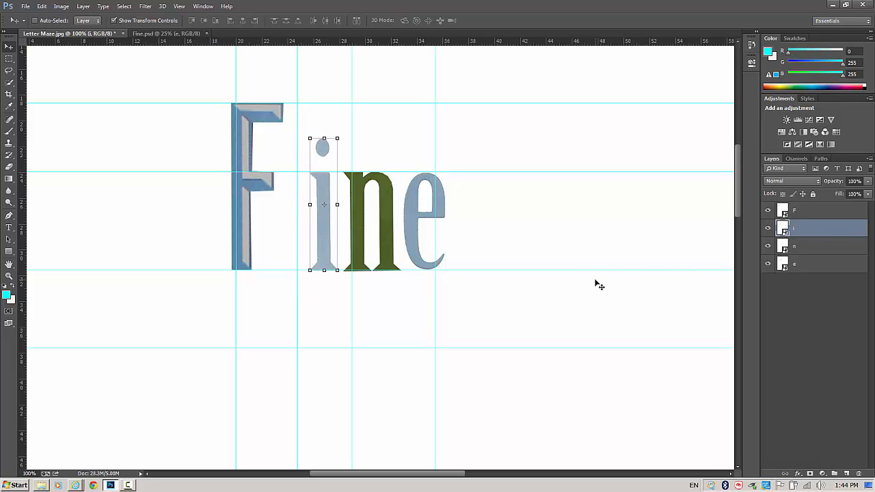
Nudge the F two pixels right and zoom in to check the letter spacing.
click(807, 212)
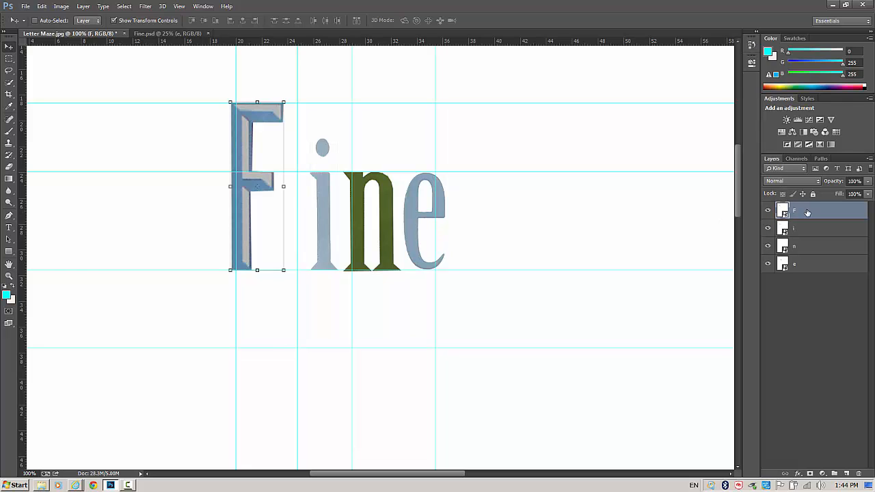
key(Right)
key(Right)
key(Right)
key(Right)
key(Right)
key(Right)
key(Right)
key(Right)
key(Right)
key(Right)
key(Right)
key(Right)
key(Right)
key(Right)
key(Right)
key(Right)
key(Right)
key(Right)
key(Right)
key(Right)
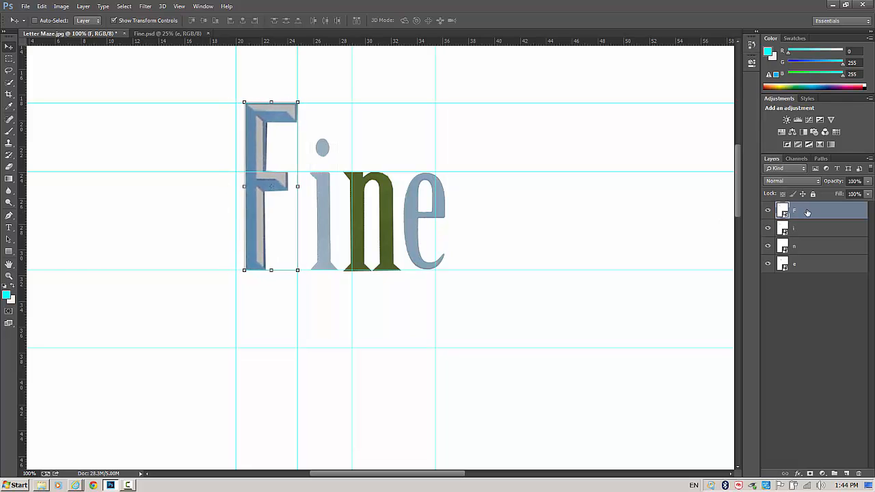
key(Right)
key(Right)
key(Right)
key(Right)
key(Right)
key(Right)
key(Right)
key(Right)
key(Right)
key(Right)
key(Right)
key(Right)
key(Right)
key(Right)
key(Right)
key(Right)
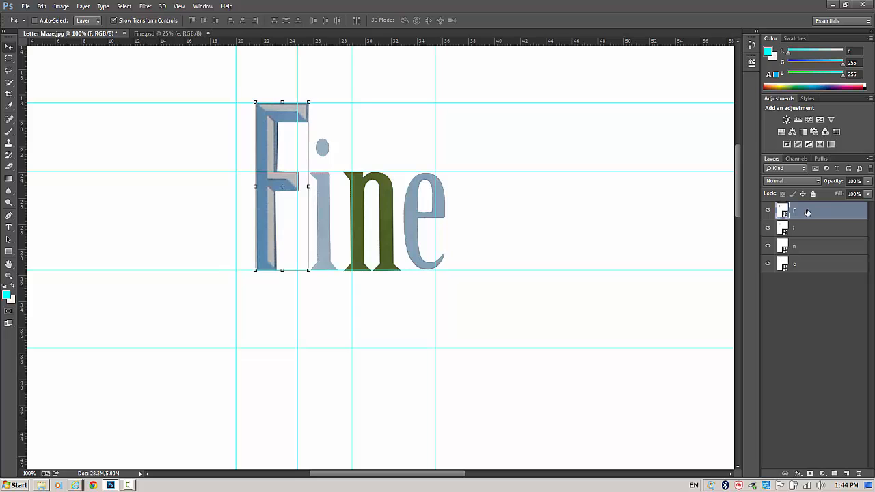
key(ctrl+plus)
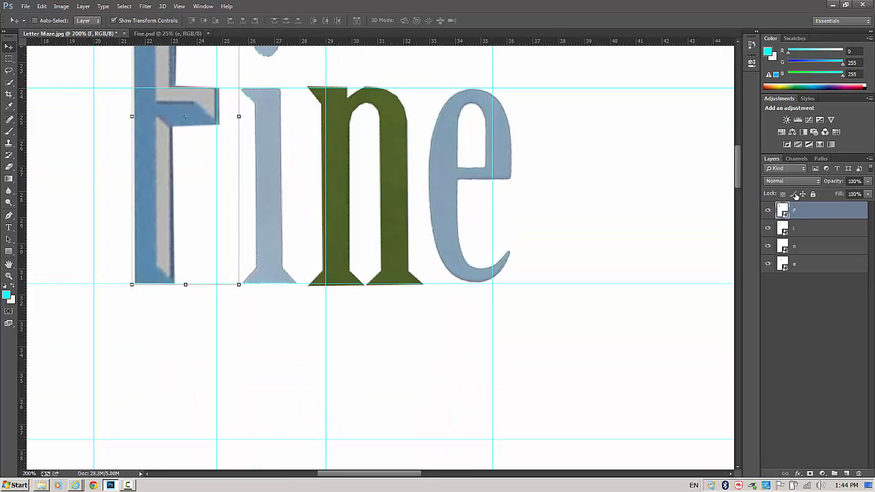
scroll(738, 179, down, 3)
scroll(746, 162, up, 6)
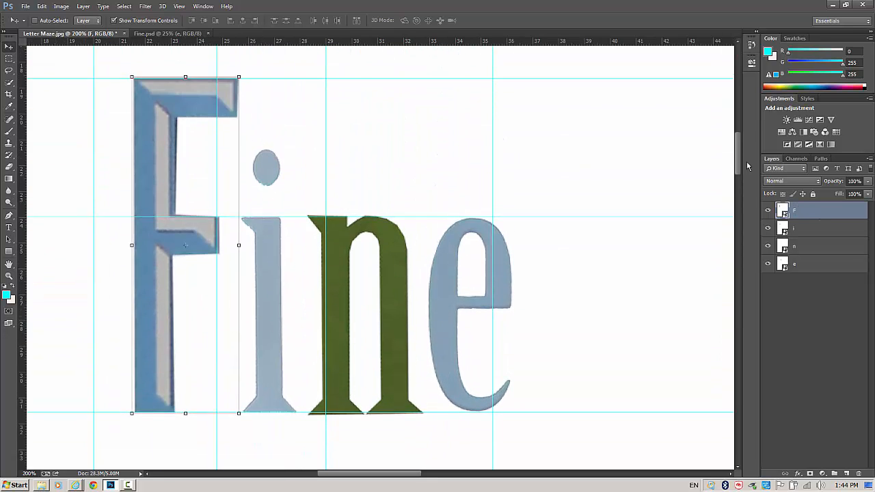
scroll(747, 164, up, 2)
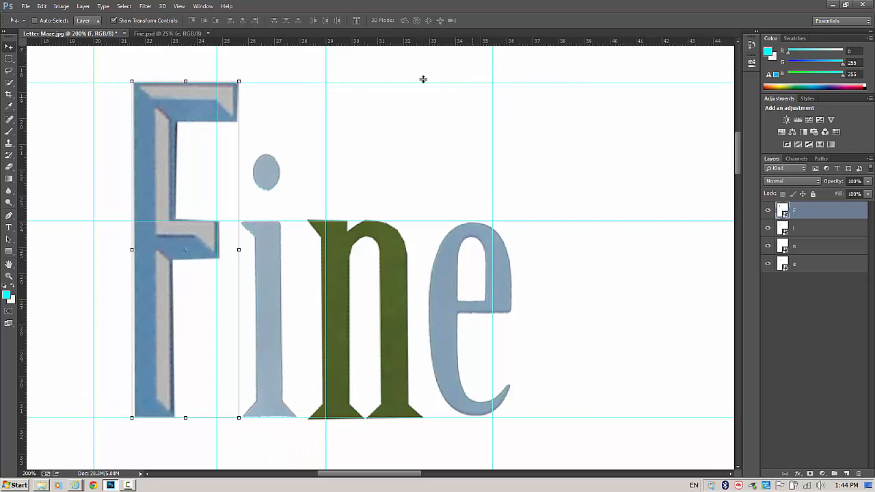
click(178, 6)
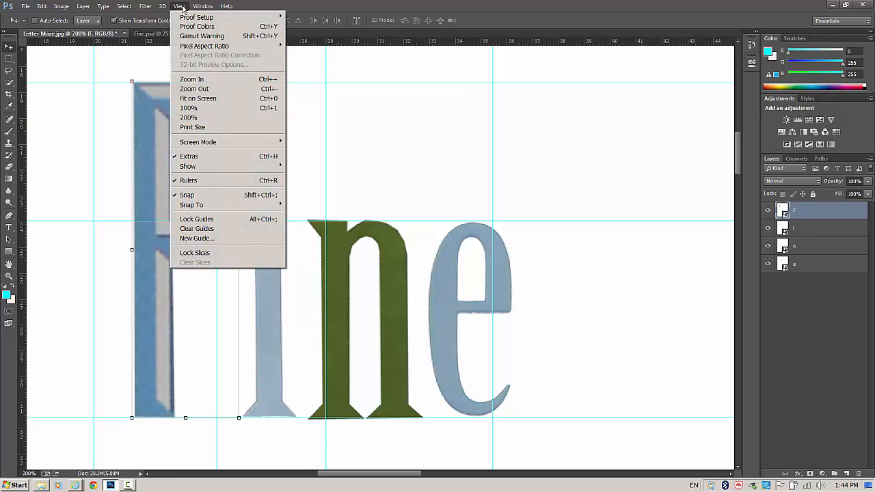
Clear all guides, deselect the F layer, and zoom out to view the whole page.
click(181, 231)
click(832, 324)
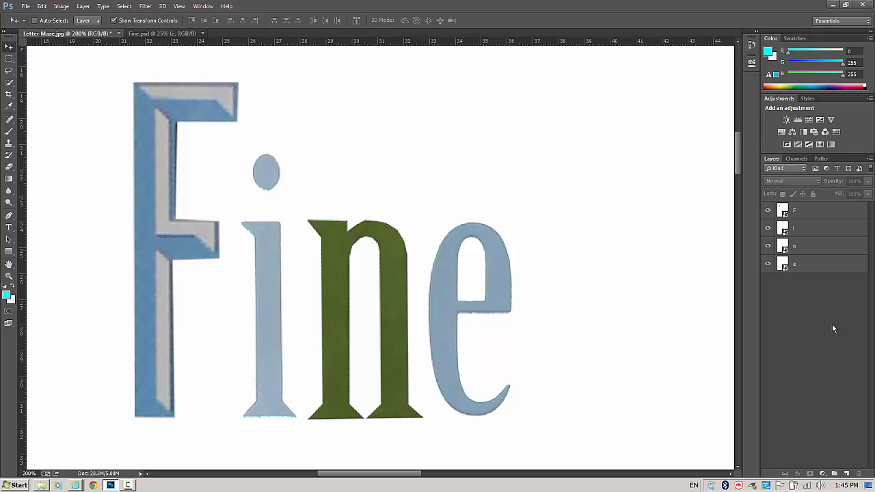
key(ctrl+0)
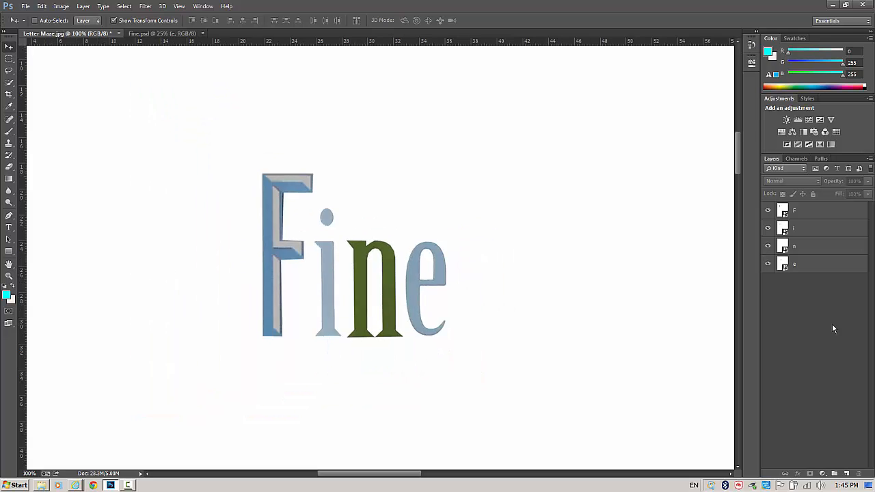
key(ctrl+minus)
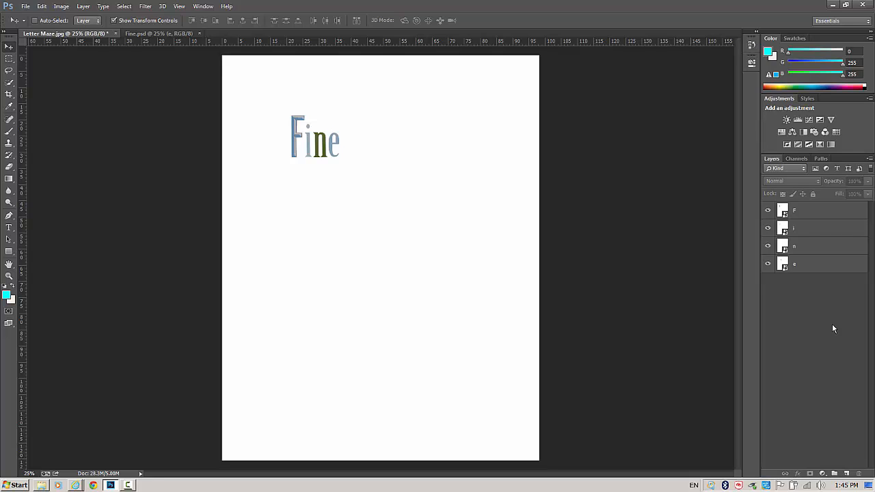
Set the Crop tool to a custom 1.5 x 1 landscape ratio.
click(11, 98)
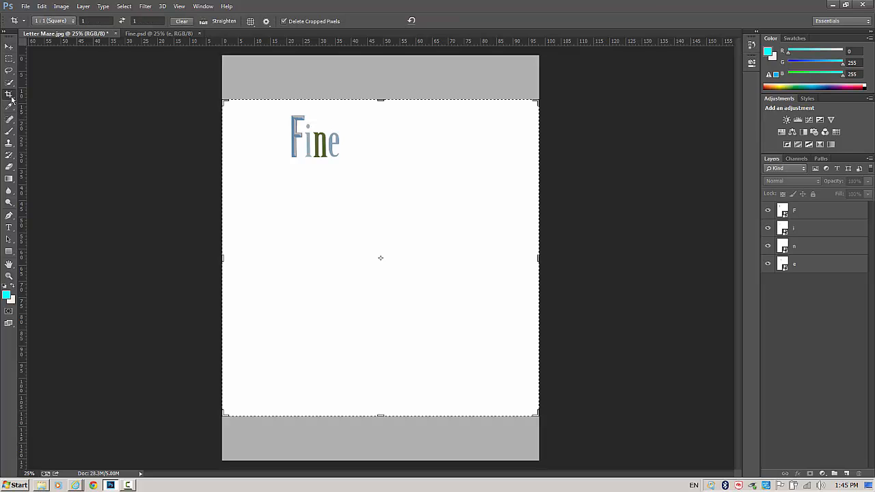
click(73, 22)
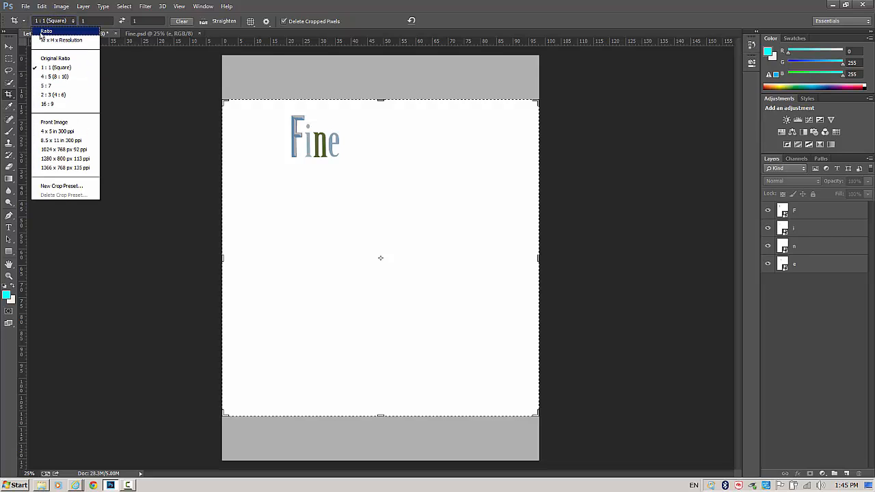
click(45, 34)
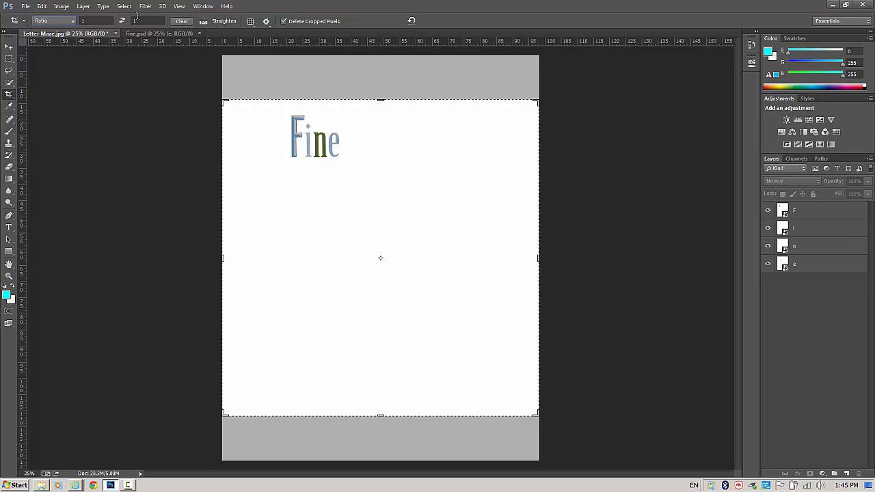
click(137, 21)
text(1.5)
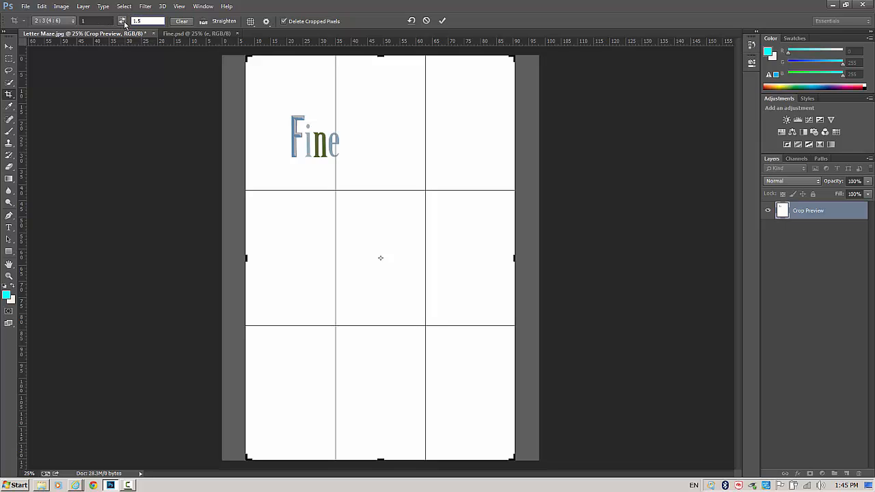
click(122, 22)
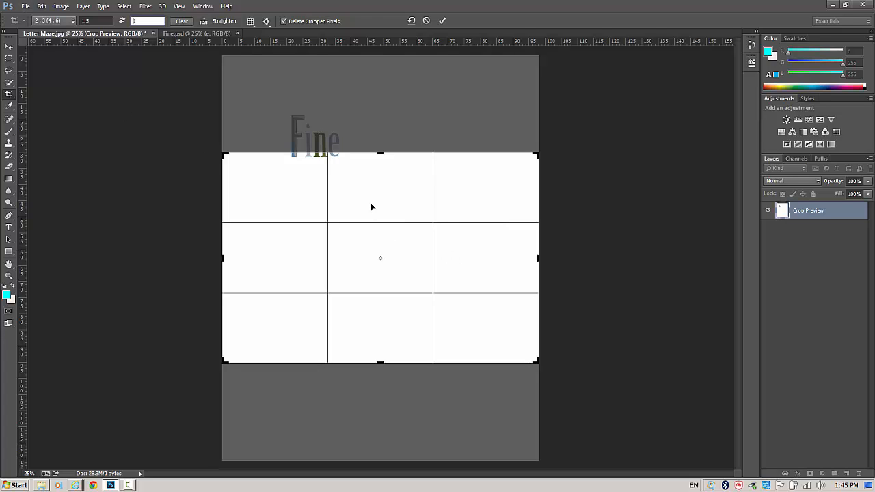
Fit the crop box tightly around the word Fine and commit the crop.
drag(368, 204, 427, 321)
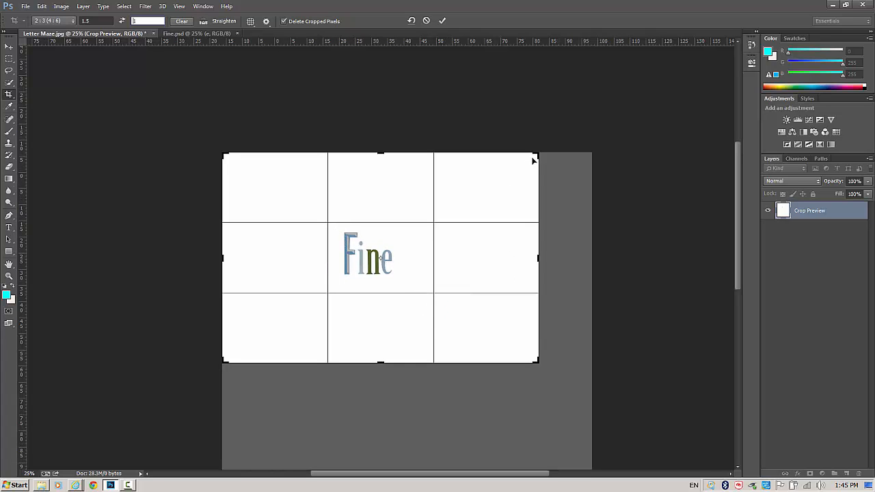
drag(534, 161, 504, 175)
drag(278, 337, 318, 307)
drag(435, 295, 381, 259)
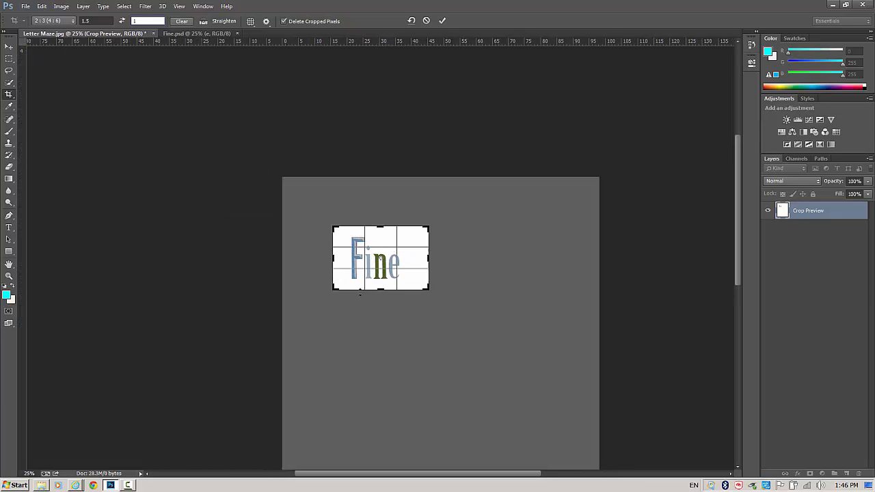
key(Right)
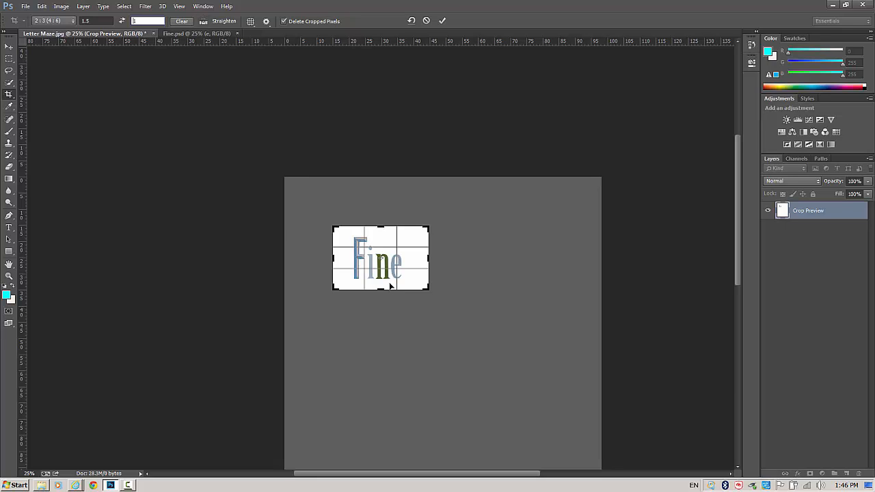
key(Left)
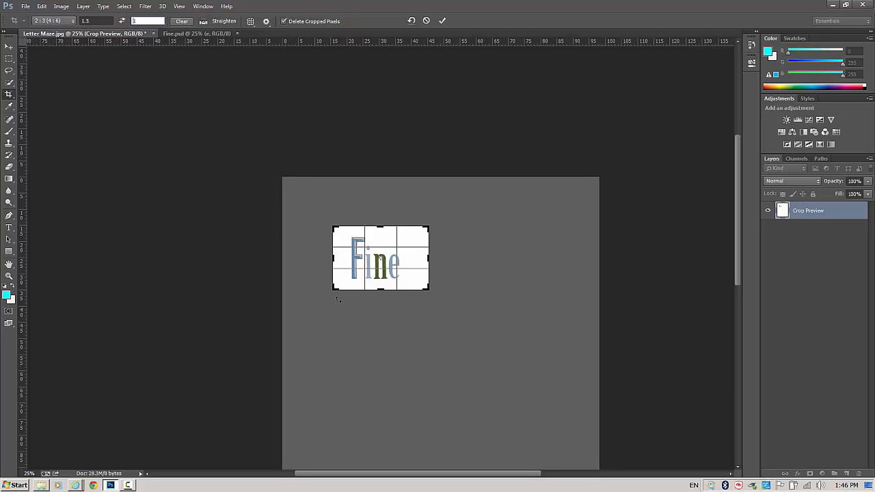
drag(337, 299, 330, 304)
key(Return)
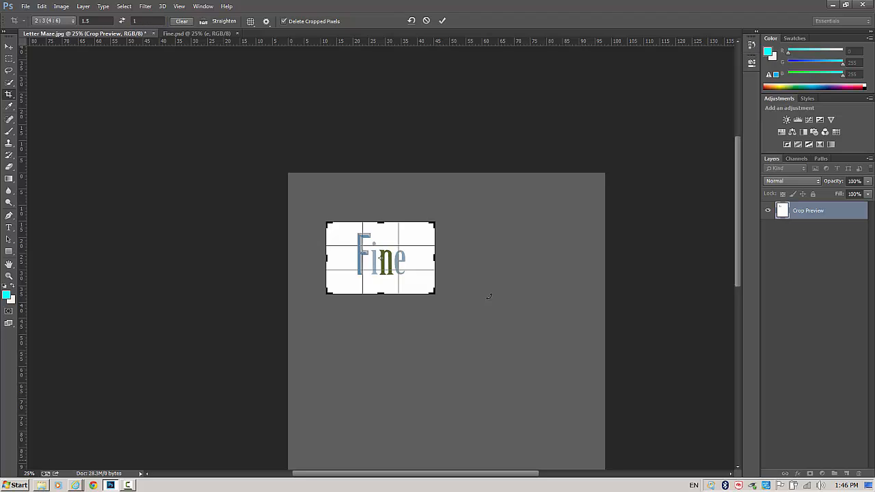
click(443, 21)
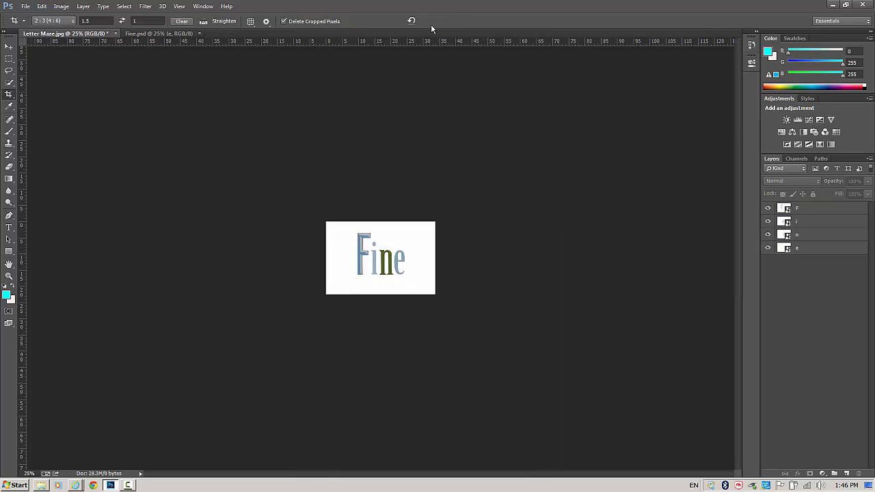
key(ctrl+plus)
key(ctrl+plus)
key(ctrl+plus)
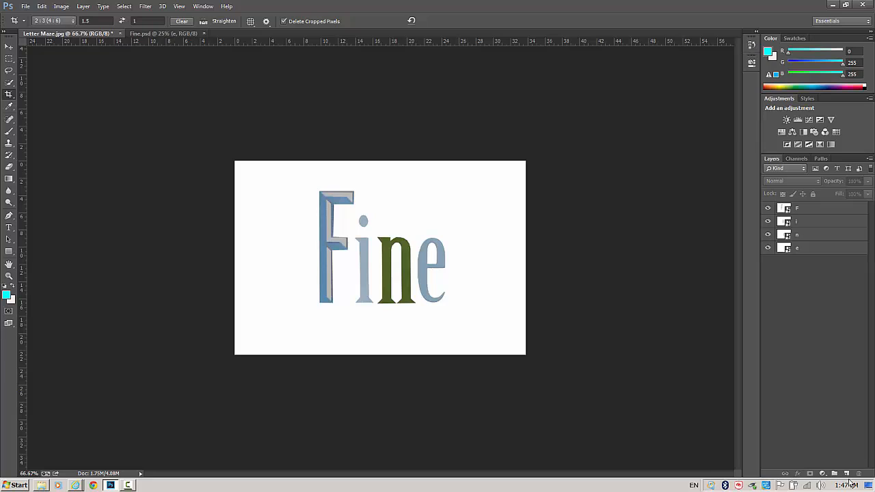
Add a new layer below the e layer and rename it 'Background'.
click(848, 473)
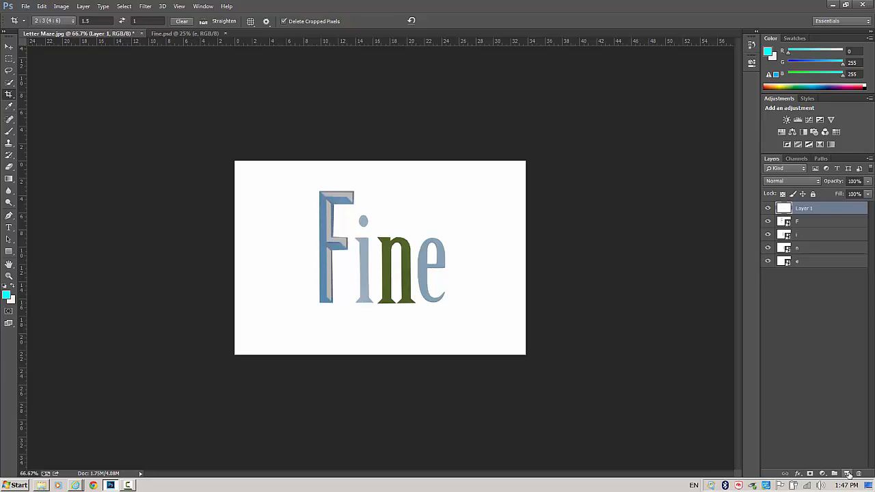
drag(809, 203, 814, 275)
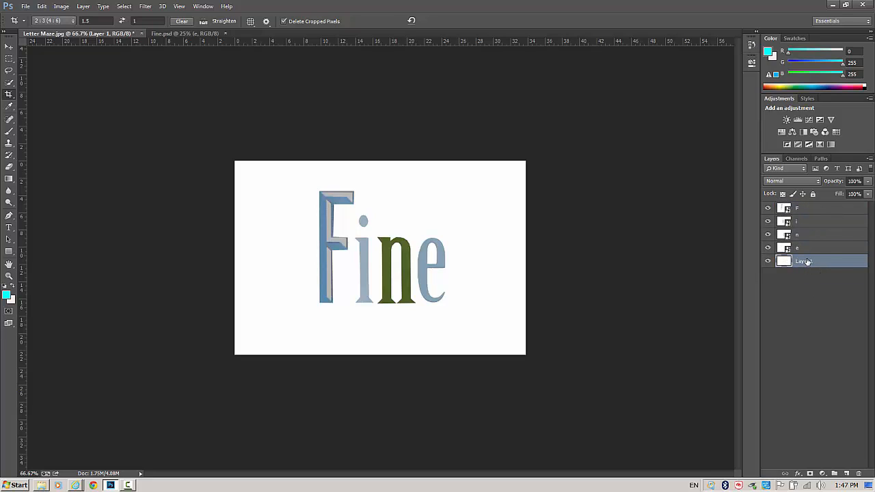
double_click(805, 260)
text(Background)
key(Return)
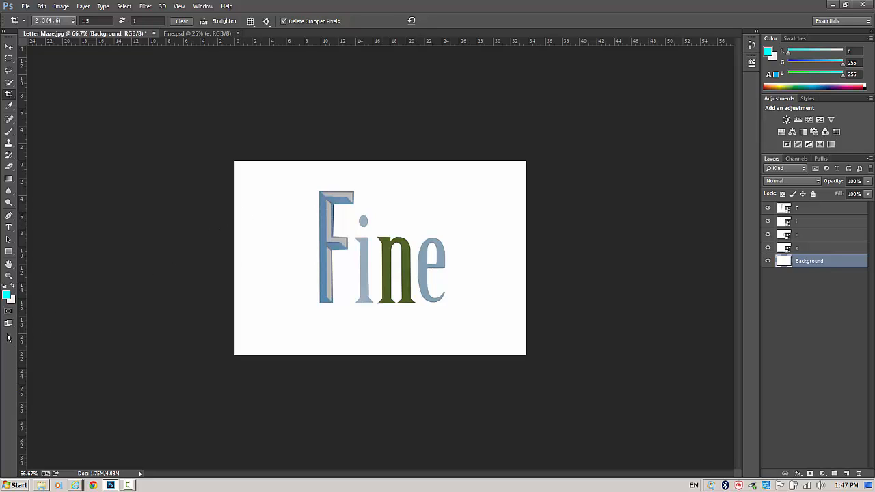
Select the Paint Bucket tool and set the foreground colour to pale cream #fff2e2.
click(14, 185)
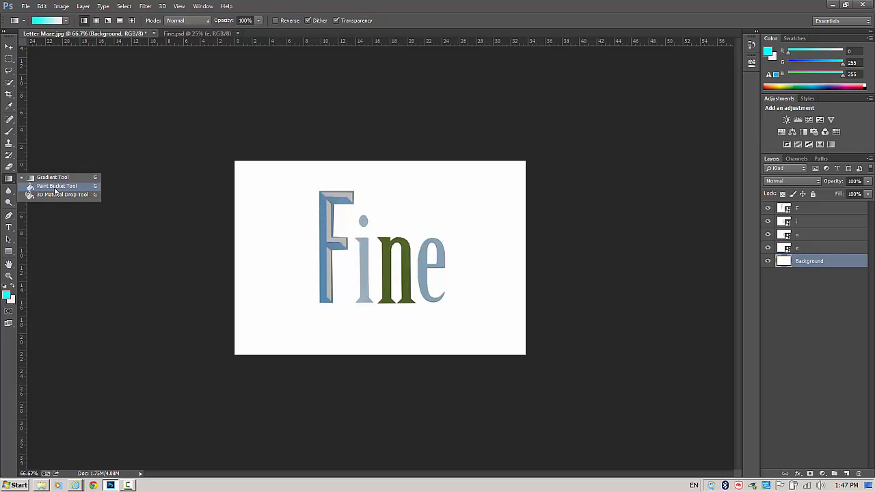
click(55, 188)
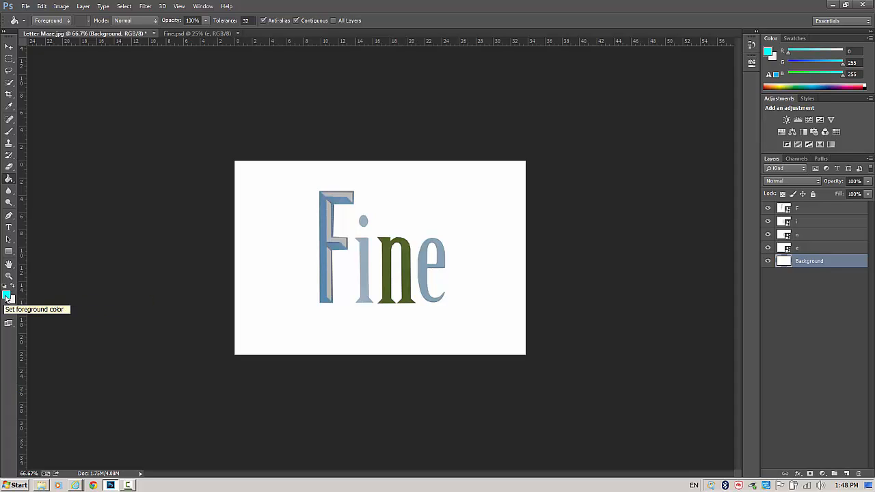
click(6, 297)
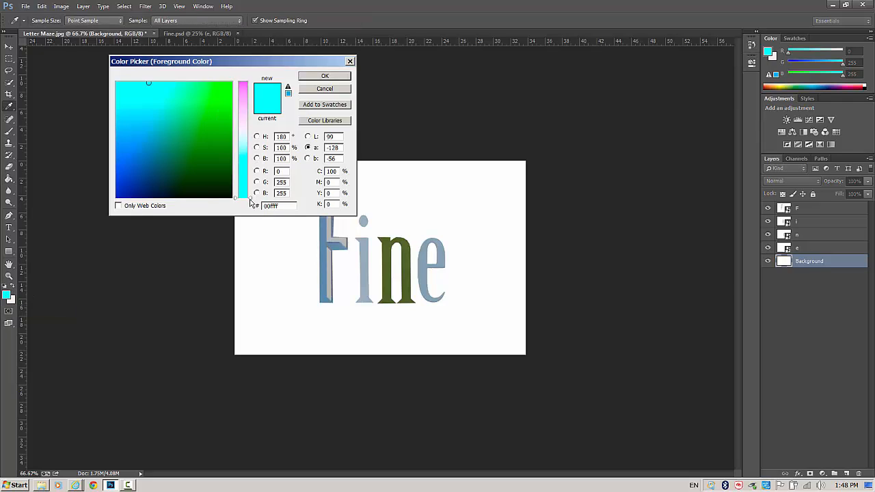
drag(250, 202, 257, 135)
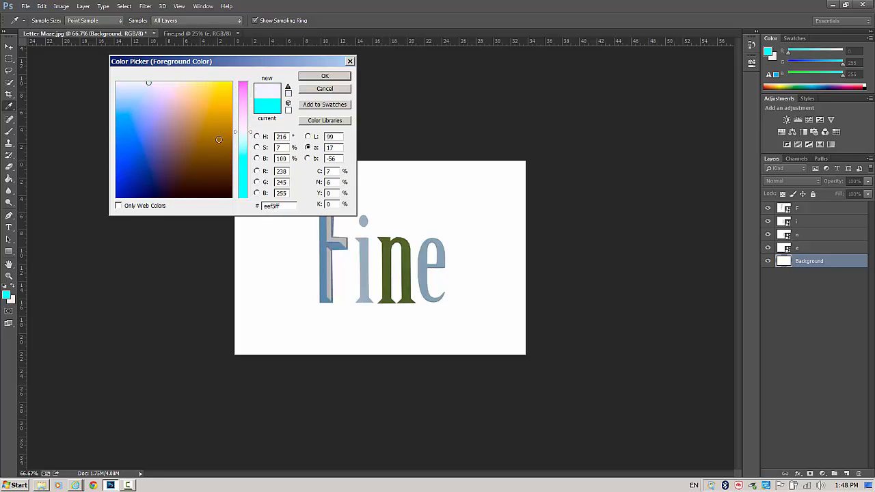
click(121, 83)
click(186, 82)
drag(185, 81, 170, 82)
click(116, 101)
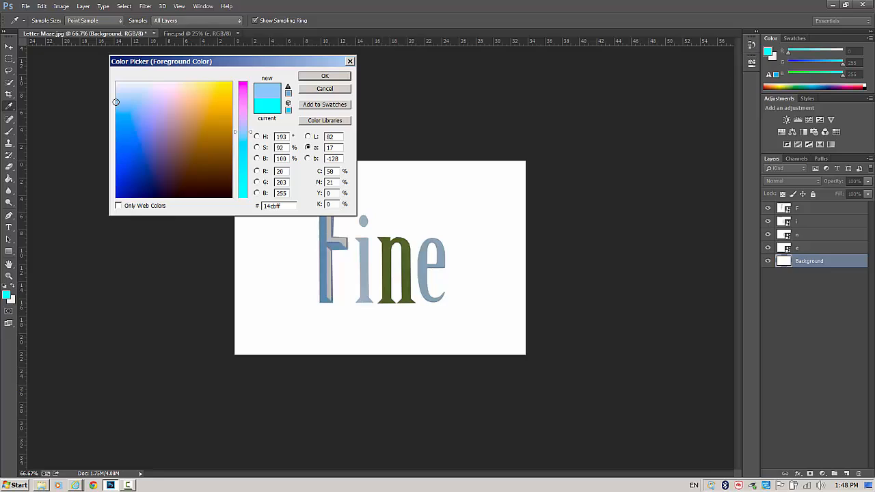
click(181, 82)
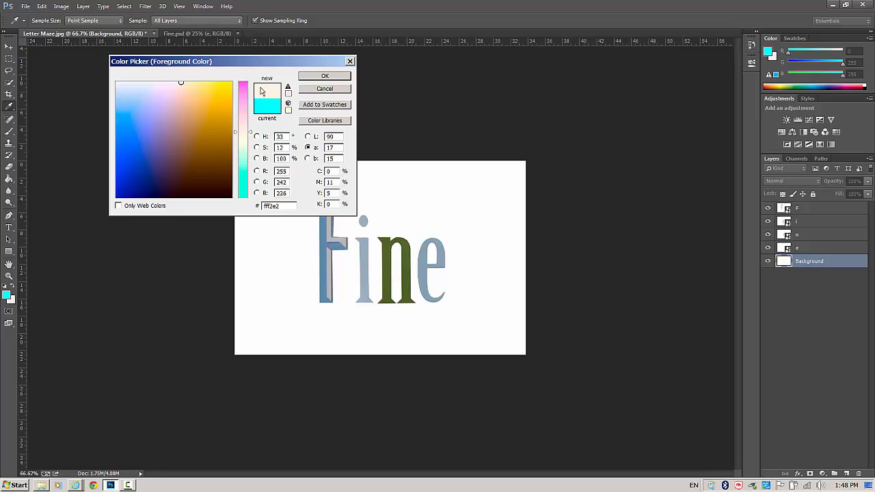
click(327, 77)
key(g)
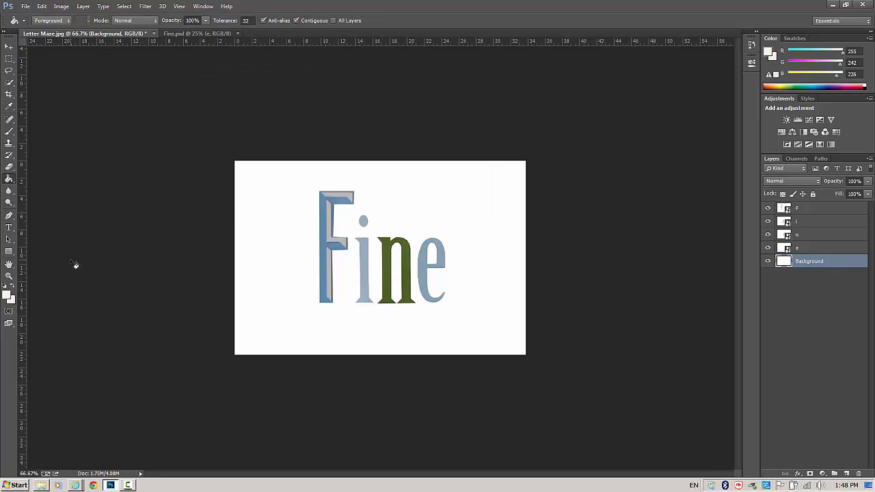
Fill the Background layer with the cream #fff2e2 using the Paint Bucket.
click(277, 199)
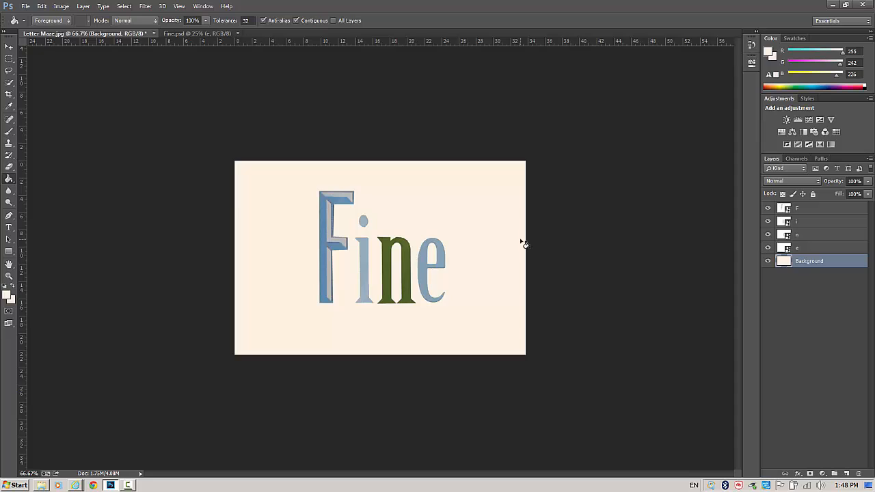
click(9, 48)
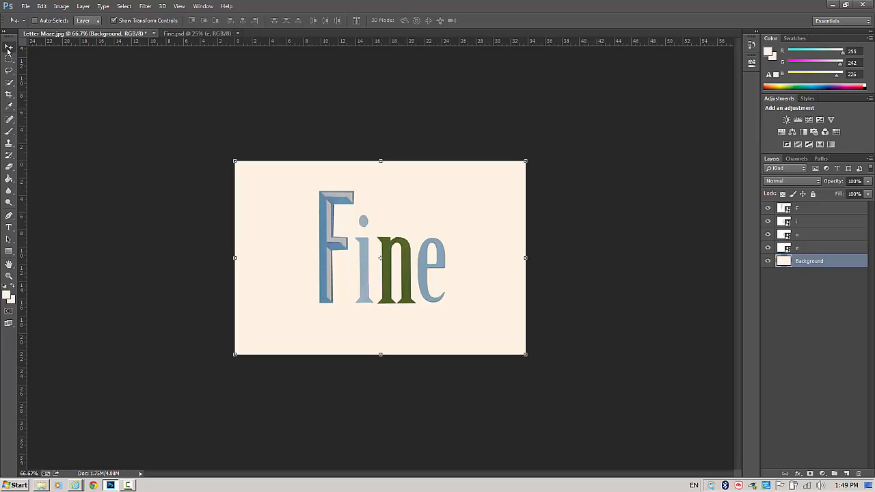
click(68, 8)
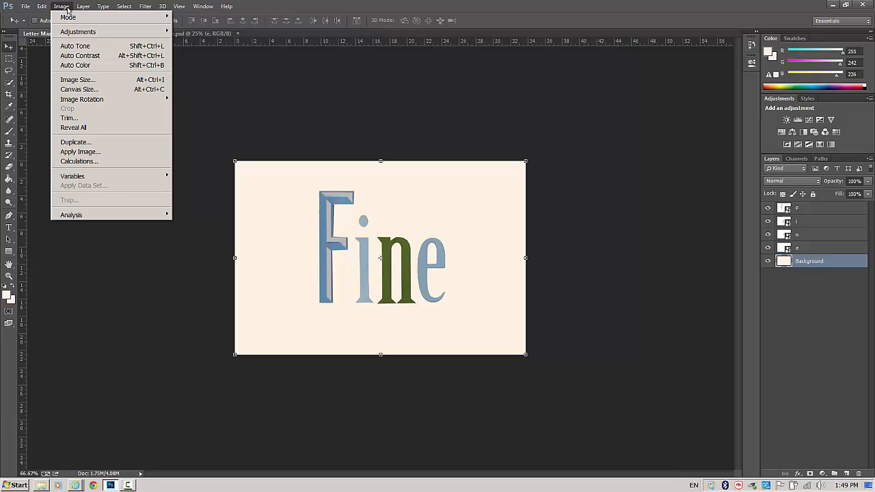
click(72, 80)
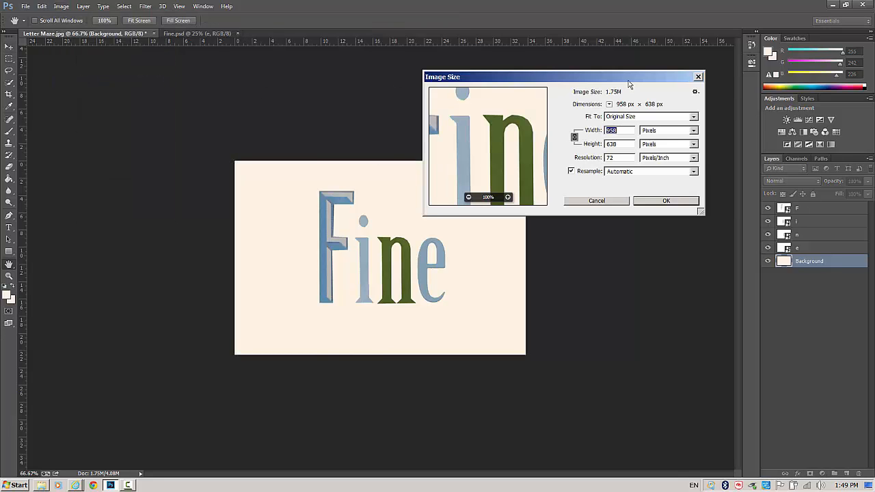
drag(629, 84, 458, 28)
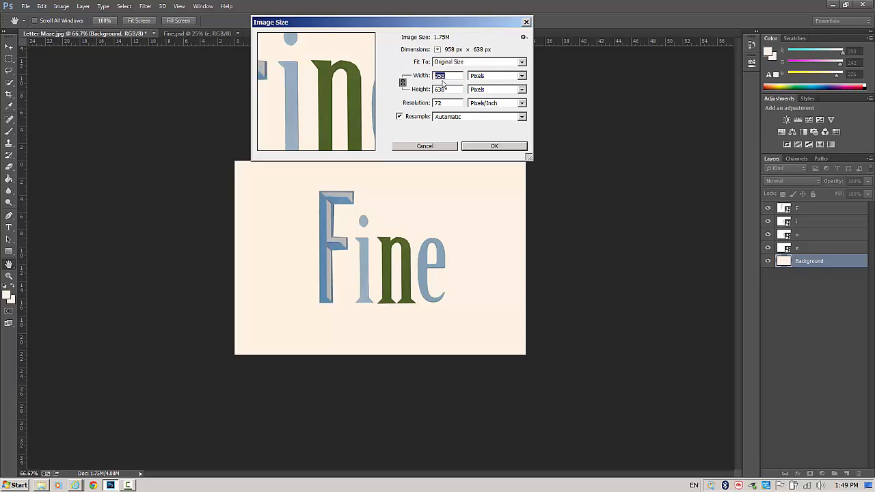
click(400, 117)
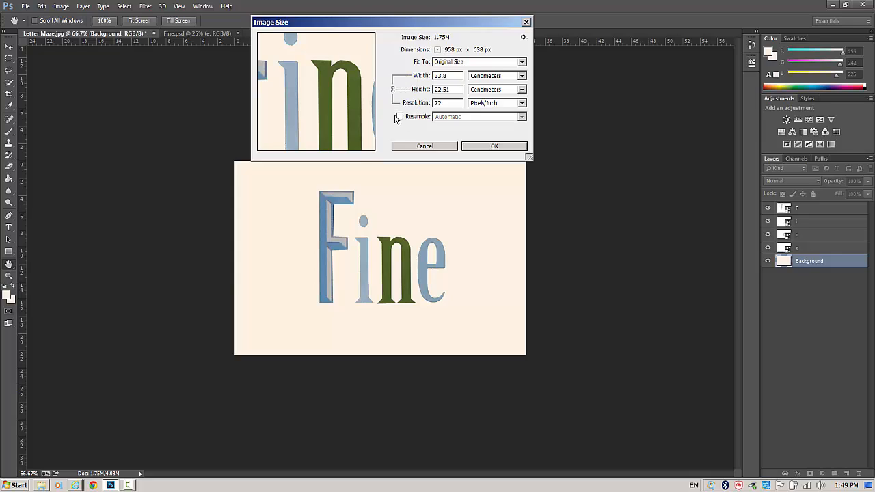
click(401, 118)
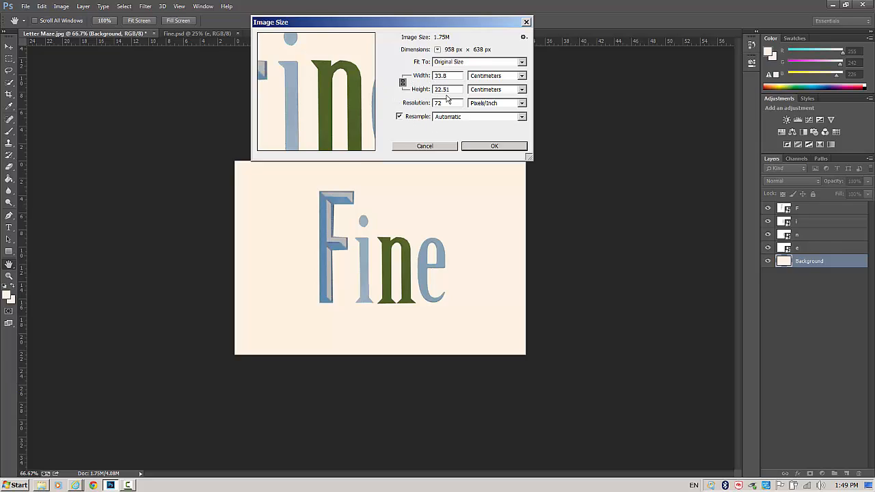
click(522, 78)
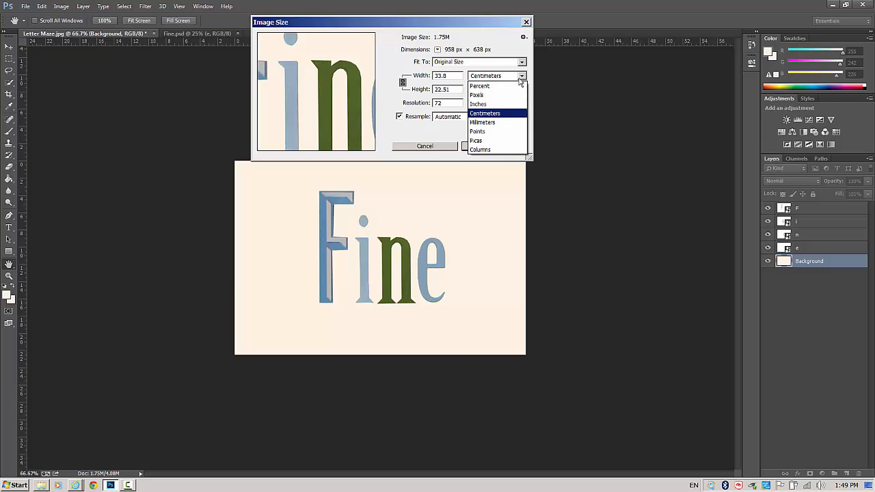
click(493, 94)
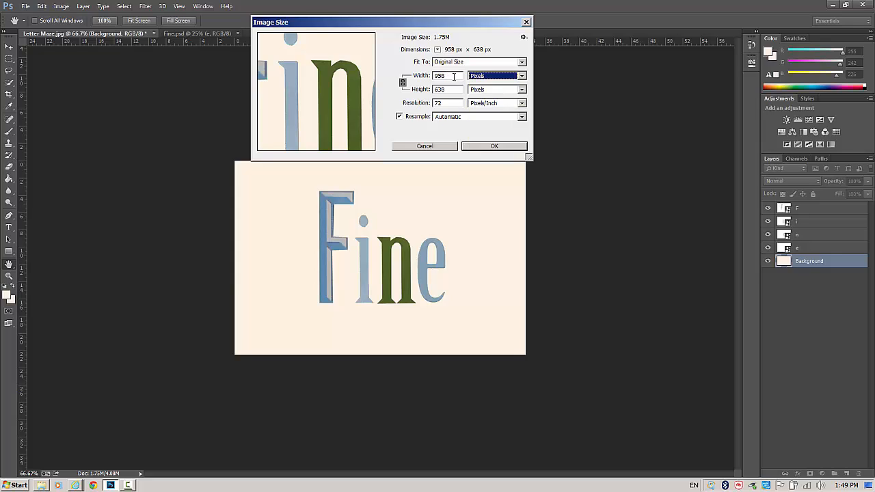
click(493, 147)
key(v)
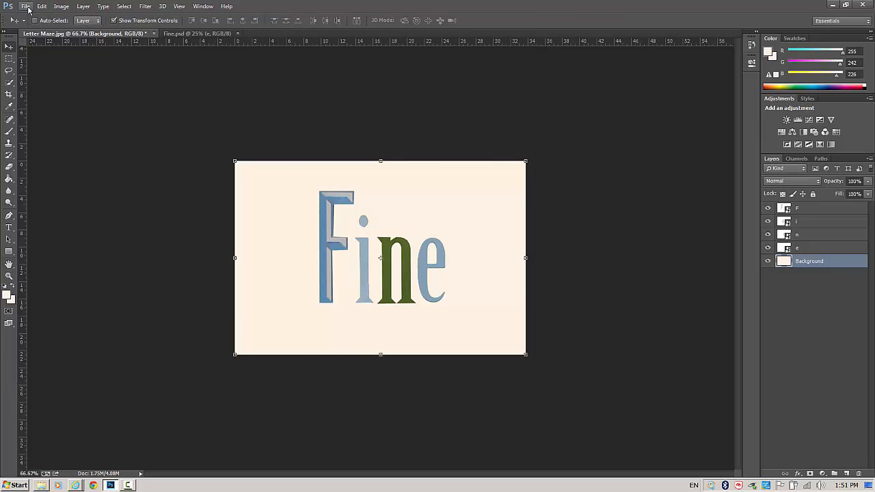
Save the image as a JPEG named with the author's name plus 'Fine', at quality 8 (High).
click(26, 6)
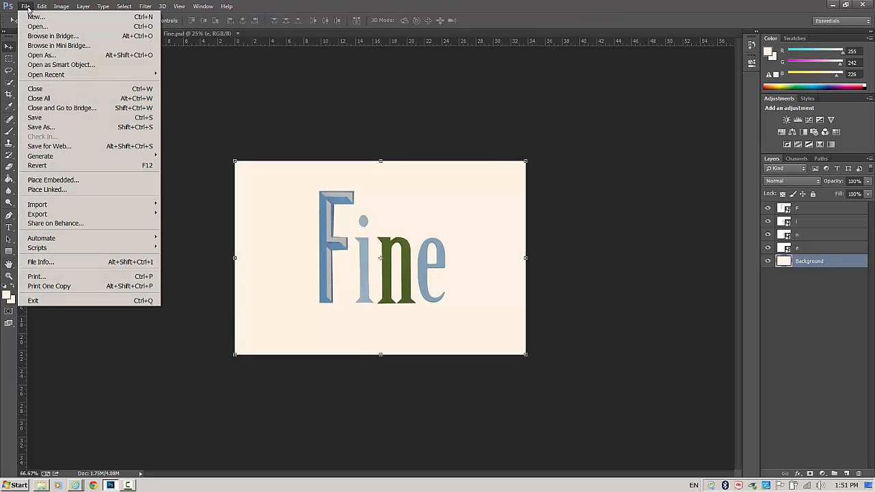
click(33, 128)
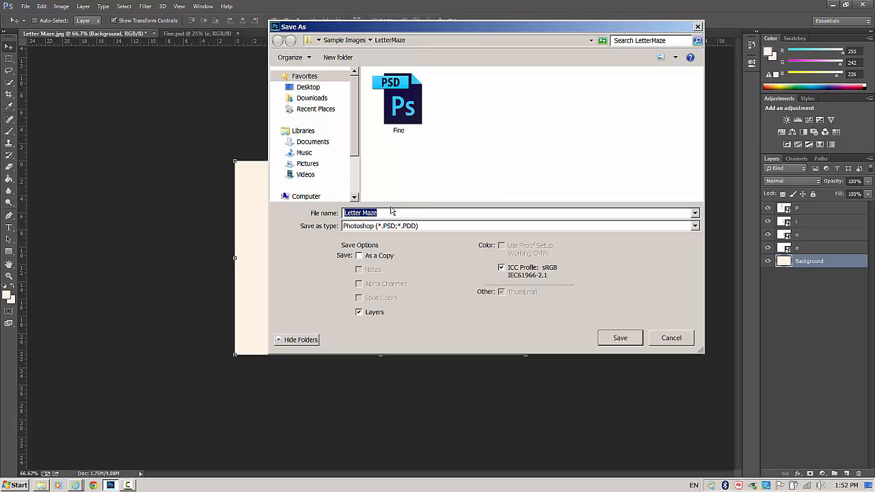
text(Chantal Fine)
click(694, 226)
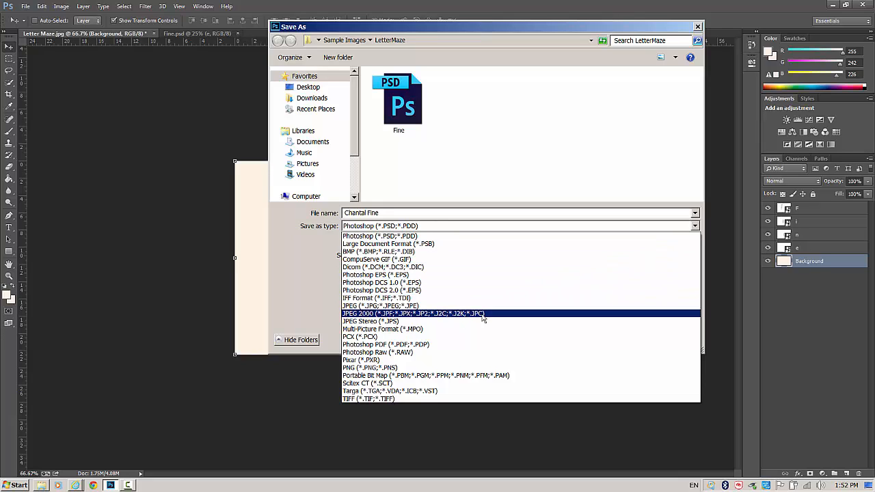
click(393, 306)
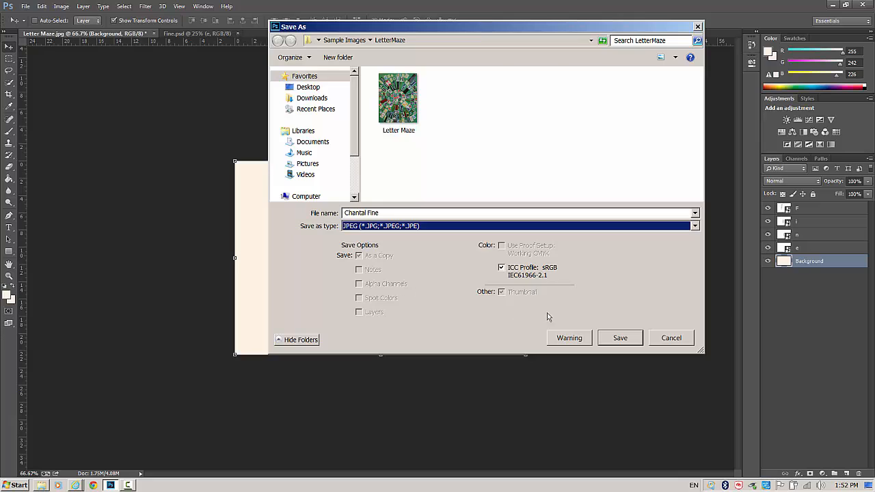
click(620, 340)
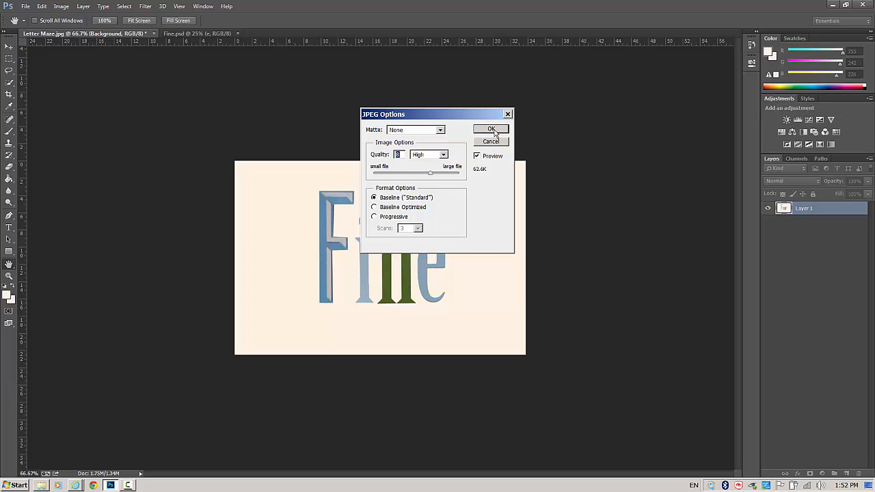
click(493, 129)
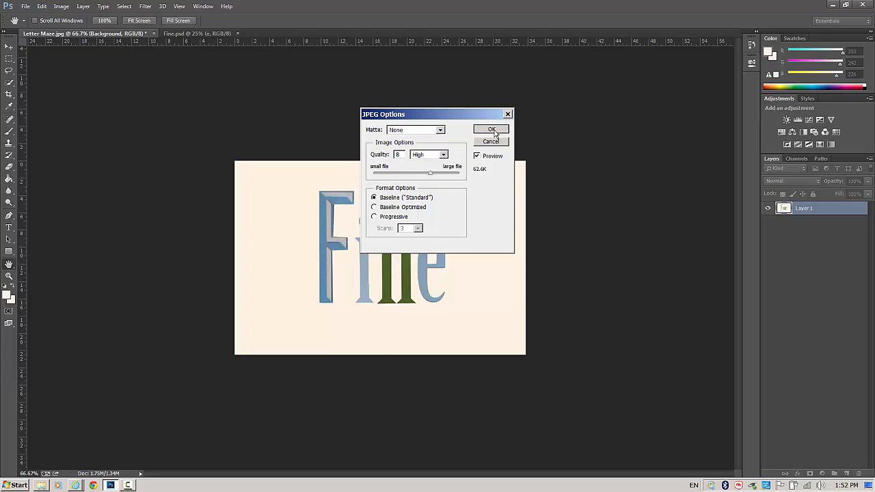